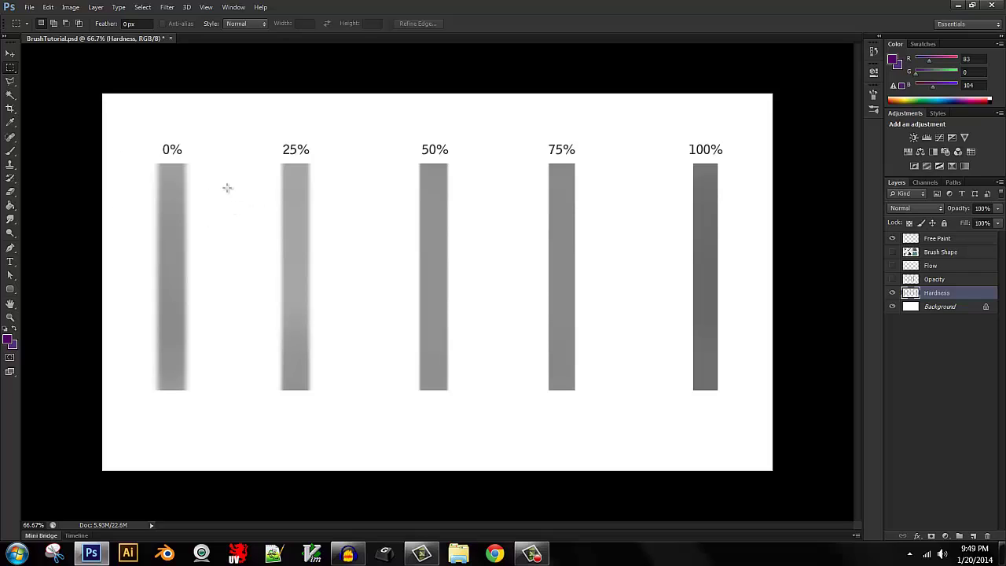
- Switch to the Brush tool and pick the 4 px mechanical pencil preset at 41% hardness
{"action": "key", "text": "b"}
{"action": "right_click", "coordinate": [364, 354]}
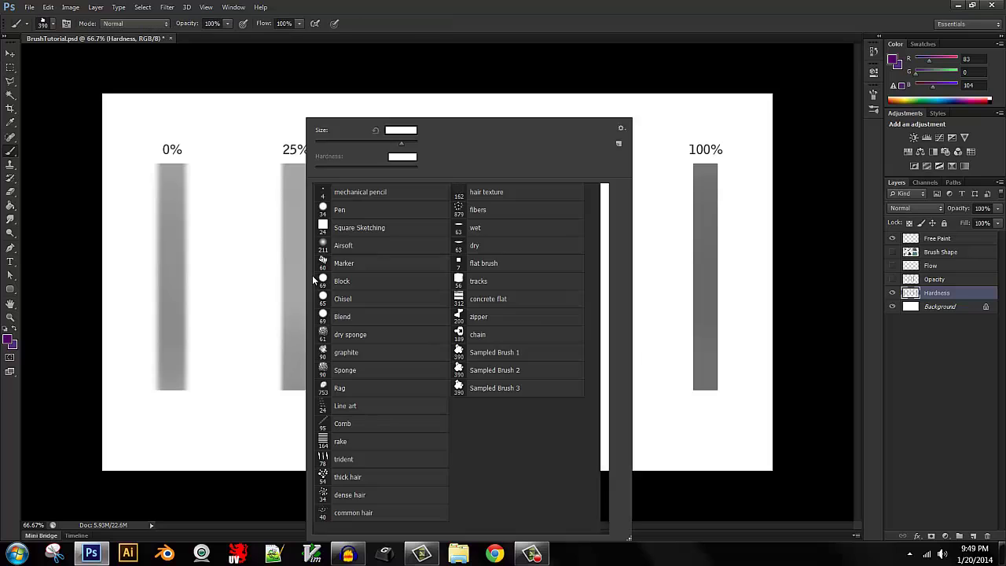
{"action": "left_click", "coordinate": [329, 191]}
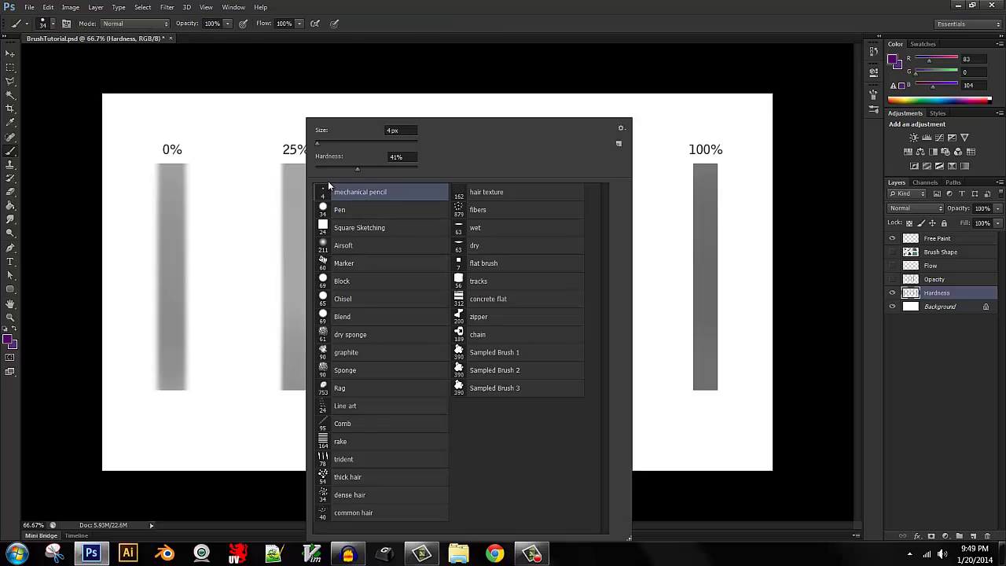
- Dismiss the brush preset picker so the hardness bars can be labelled
{"action": "left_click", "coordinate": [150, 409]}
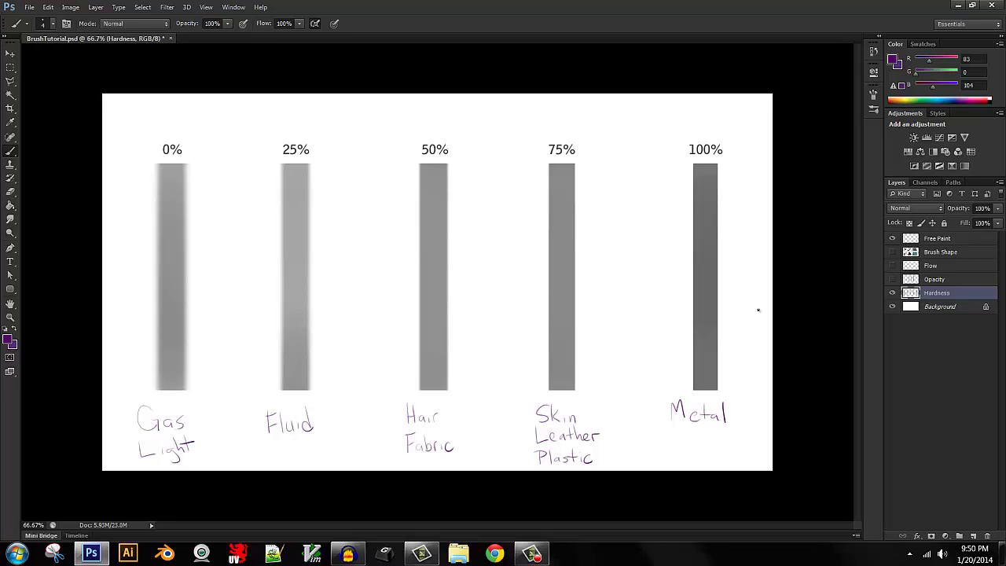
- Hide the Hardness layer, then show the Opacity layer and make it active
{"action": "left_click", "coordinate": [892, 292]}
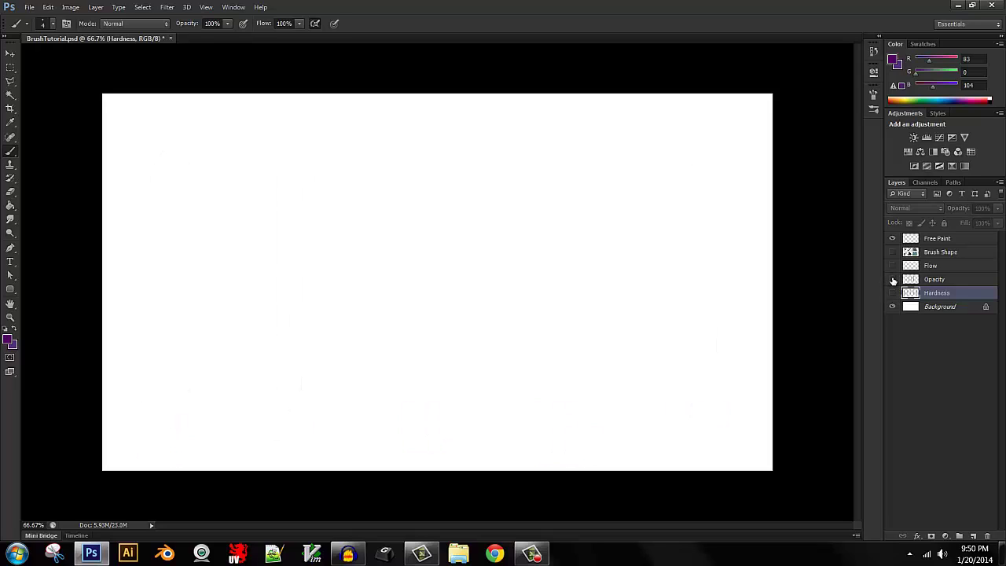
{"action": "left_click", "coordinate": [892, 280]}
{"action": "left_click", "coordinate": [933, 281]}
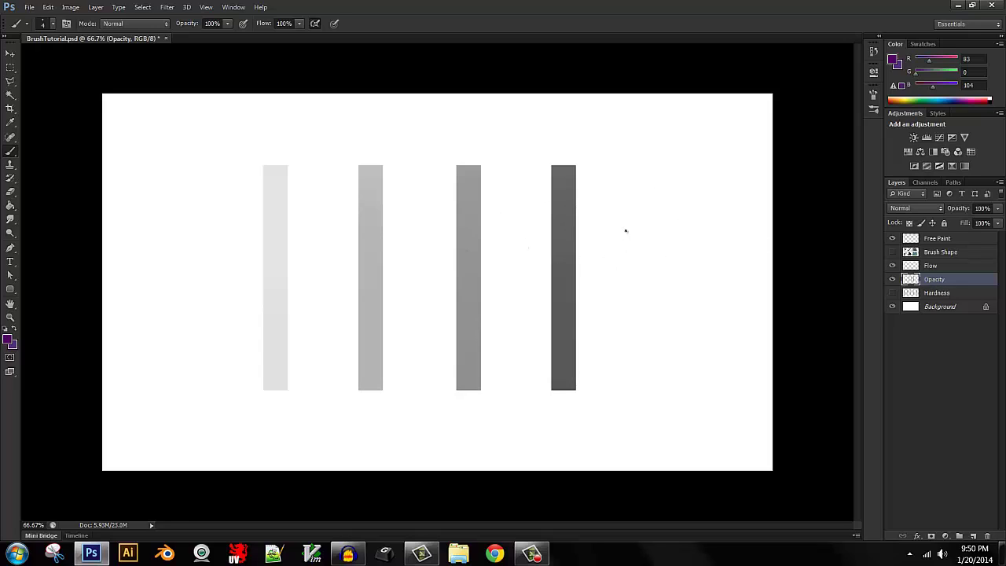
- Set the brush to the 69 px Block preset with Transfer and Smoothing turned off
{"action": "right_click", "coordinate": [610, 184]}
{"action": "left_click", "coordinate": [668, 283]}
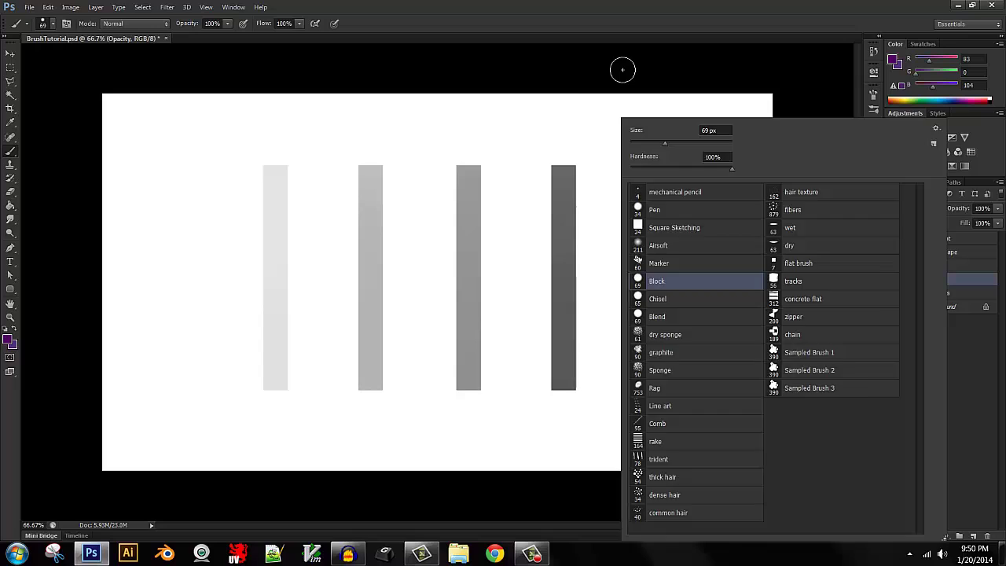
{"action": "left_click", "coordinate": [585, 83]}
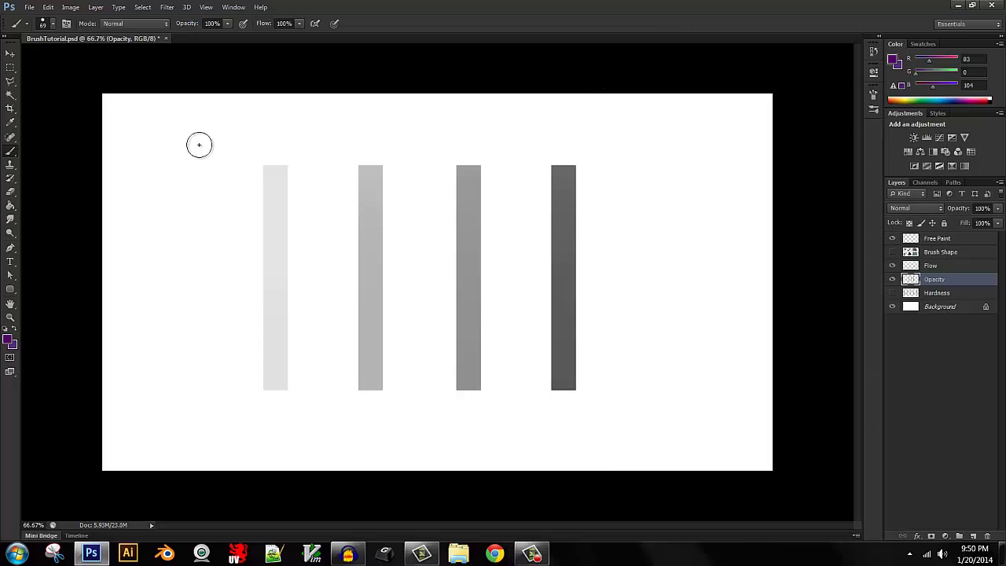
{"action": "left_click", "coordinate": [66, 25]}
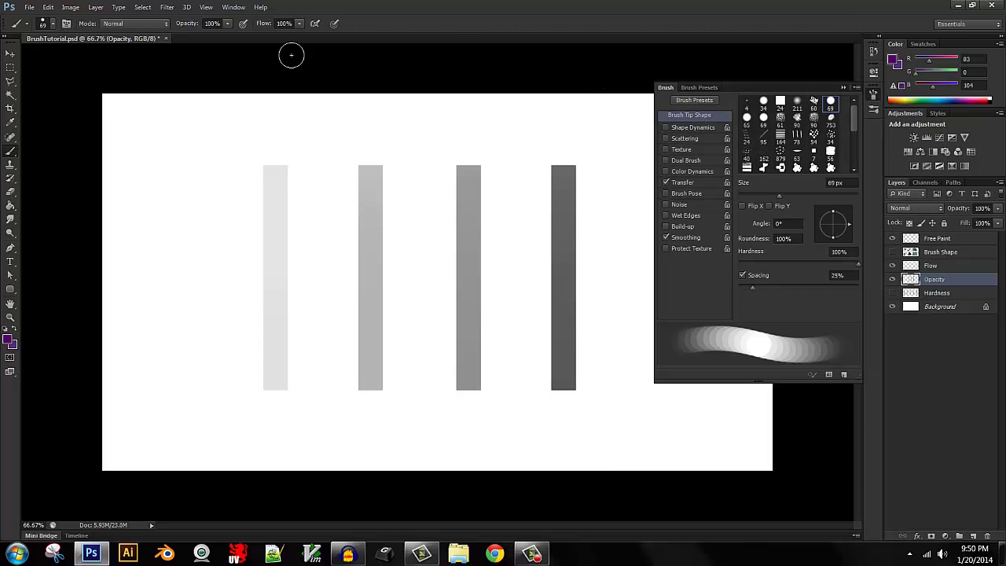
{"action": "left_click", "coordinate": [665, 182]}
{"action": "left_click", "coordinate": [666, 238]}
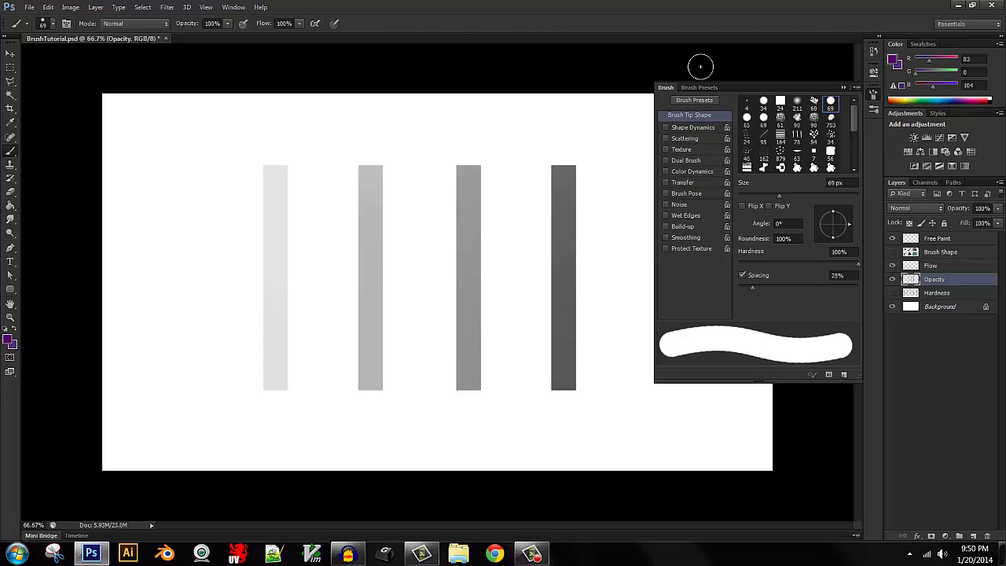
{"action": "left_click", "coordinate": [667, 87]}
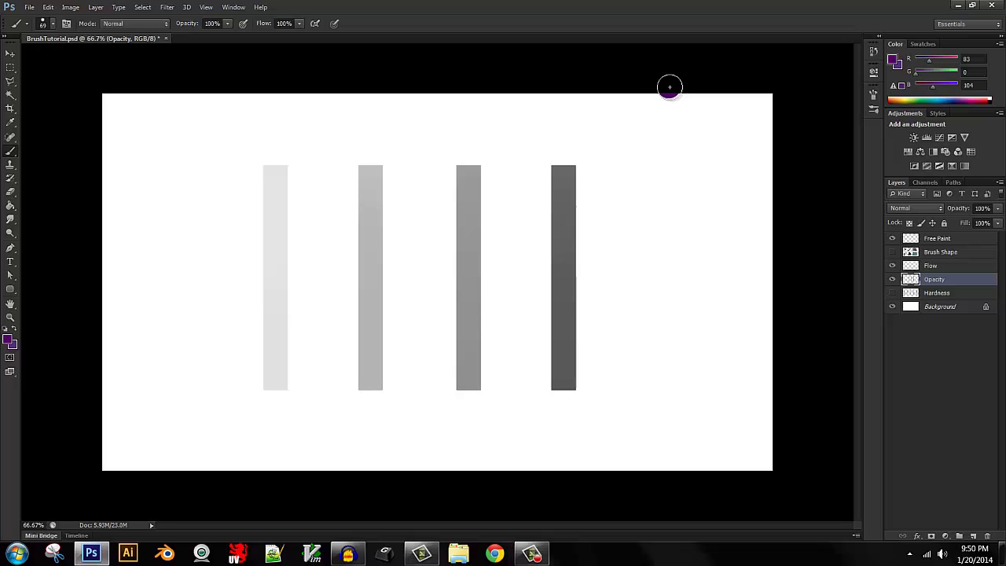
- At 14% opacity, paint overlapping vertical strokes at the top right, darkening toward the top
{"action": "left_click", "coordinate": [226, 24]}
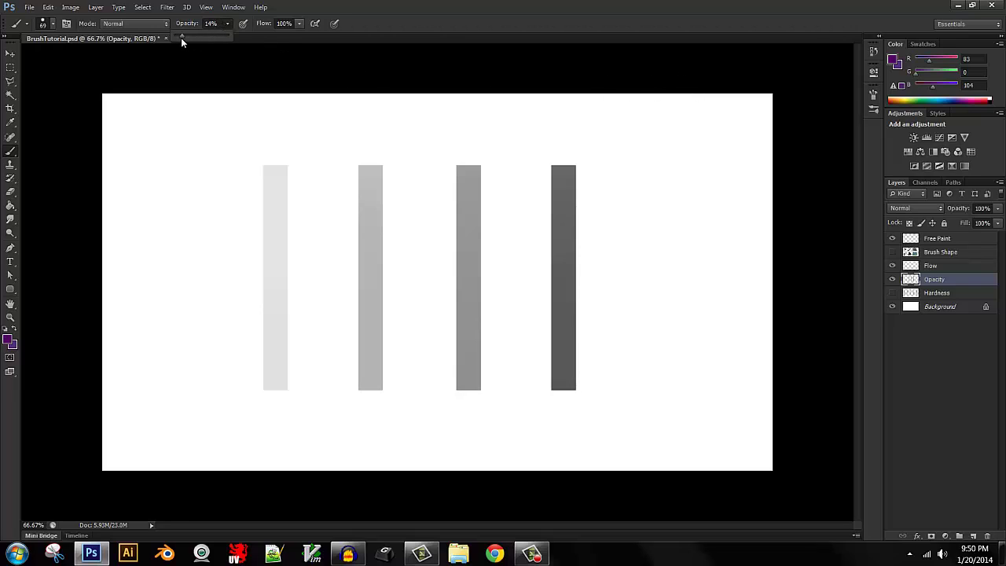
{"action": "left_click", "coordinate": [664, 132]}
{"action": "left_click_drag", "start_coordinate": [665, 137], "coordinate": [662, 223]}
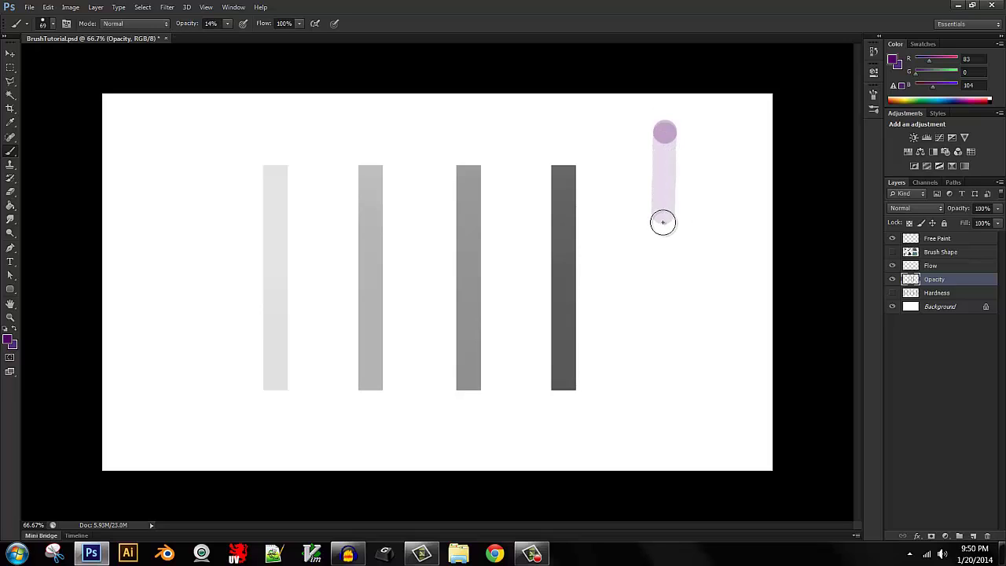
{"action": "left_click_drag", "start_coordinate": [663, 133], "coordinate": [662, 216]}
{"action": "mouse_move", "coordinate": [663, 133]}
{"action": "left_mouse_down"}
{"action": "mouse_move", "coordinate": [664, 191]}
{"action": "mouse_move", "coordinate": [663, 139]}
{"action": "mouse_move", "coordinate": [664, 176]}
{"action": "left_mouse_up"}
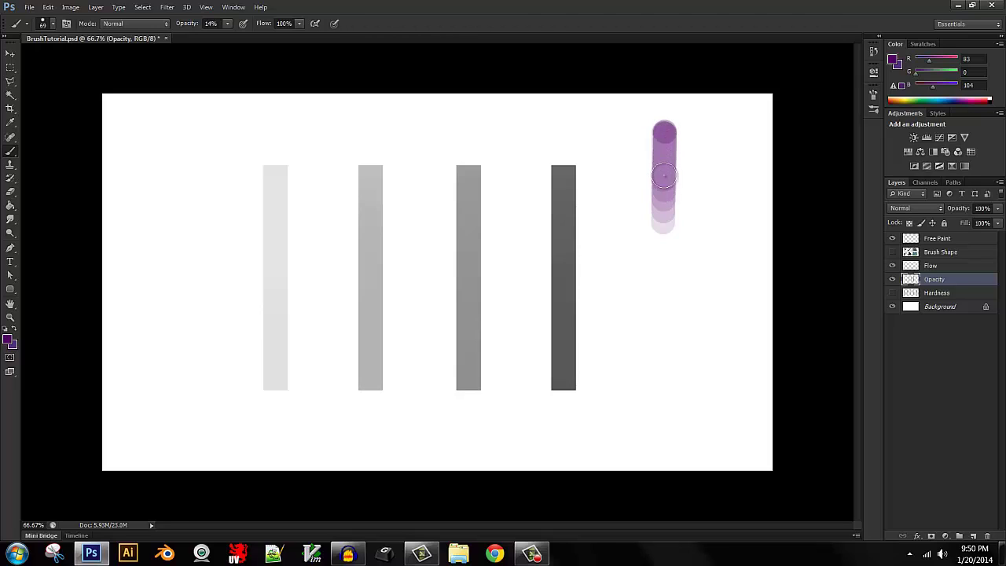
{"action": "left_click", "coordinate": [665, 131]}
{"action": "mouse_move", "coordinate": [665, 130]}
{"action": "left_mouse_down"}
{"action": "mouse_move", "coordinate": [664, 187]}
{"action": "mouse_move", "coordinate": [663, 157]}
{"action": "left_mouse_up"}
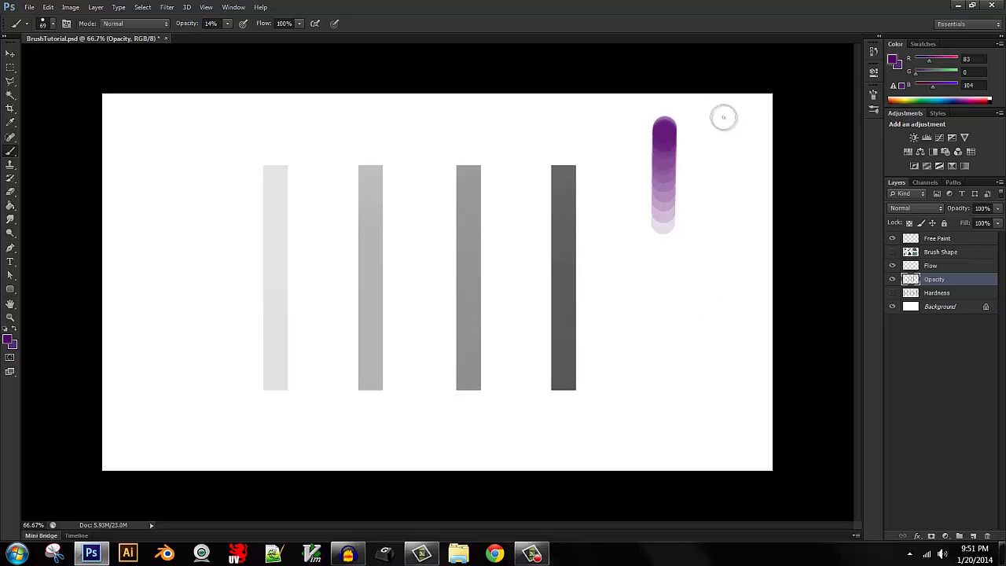
- Raise opacity to 100%, lower flow to 1%, and scrub a soft stroke beside the first
{"action": "left_click", "coordinate": [228, 23]}
{"action": "left_click_drag", "start_coordinate": [232, 36], "coordinate": [287, 39]}
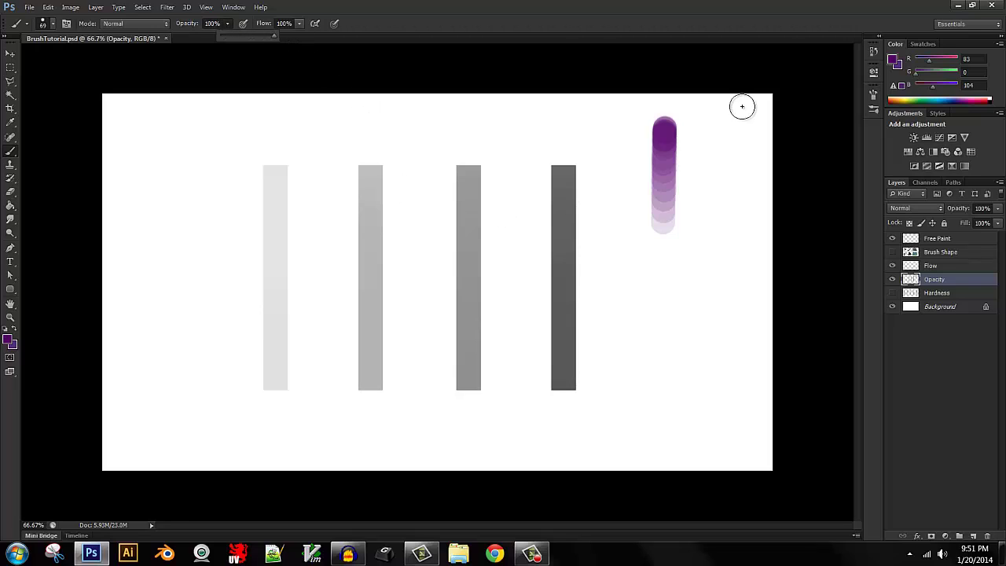
{"action": "left_click", "coordinate": [299, 24]}
{"action": "left_click_drag", "start_coordinate": [296, 37], "coordinate": [230, 42]}
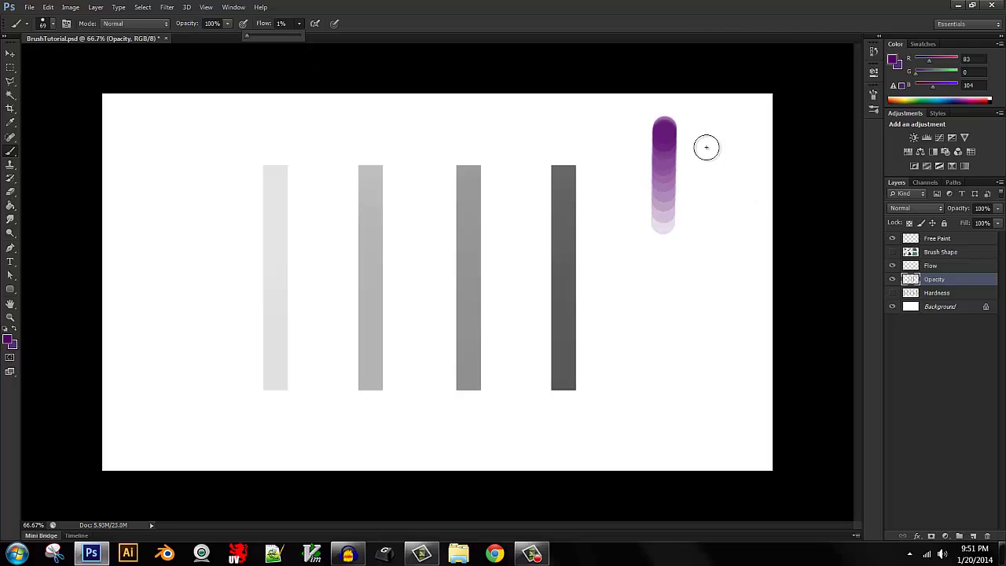
{"action": "mouse_move", "coordinate": [705, 147]}
{"action": "left_mouse_down"}
{"action": "mouse_move", "coordinate": [704, 220]}
{"action": "mouse_move", "coordinate": [705, 139]}
{"action": "mouse_move", "coordinate": [703, 223]}
{"action": "mouse_move", "coordinate": [704, 121]}
{"action": "mouse_move", "coordinate": [702, 173]}
{"action": "mouse_move", "coordinate": [704, 128]}
{"action": "left_mouse_up"}
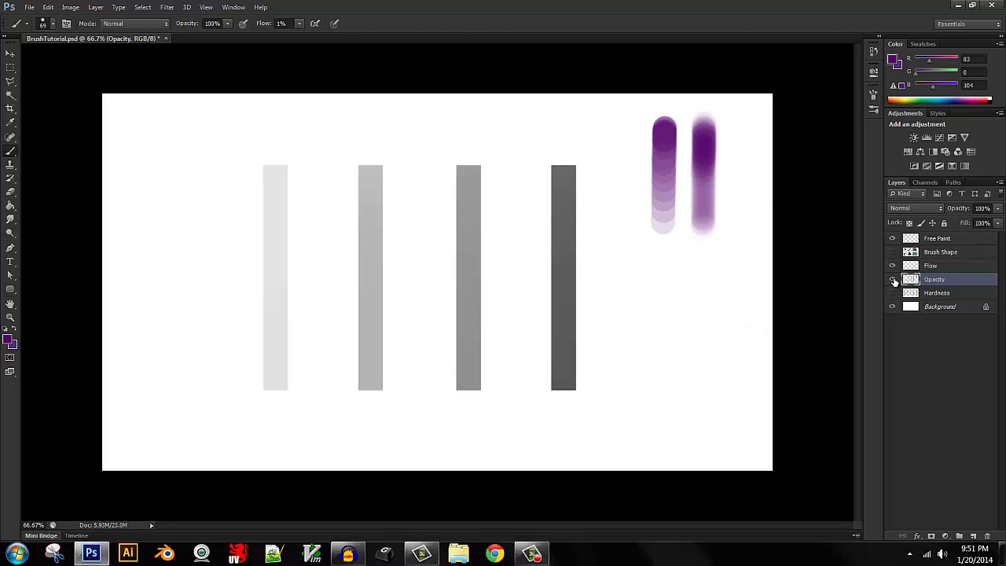
- Hide the Opacity and Flow layers, then show and select the Brush Shape layer
{"action": "left_click", "coordinate": [894, 282]}
{"action": "left_click", "coordinate": [892, 265]}
{"action": "left_click", "coordinate": [892, 251]}
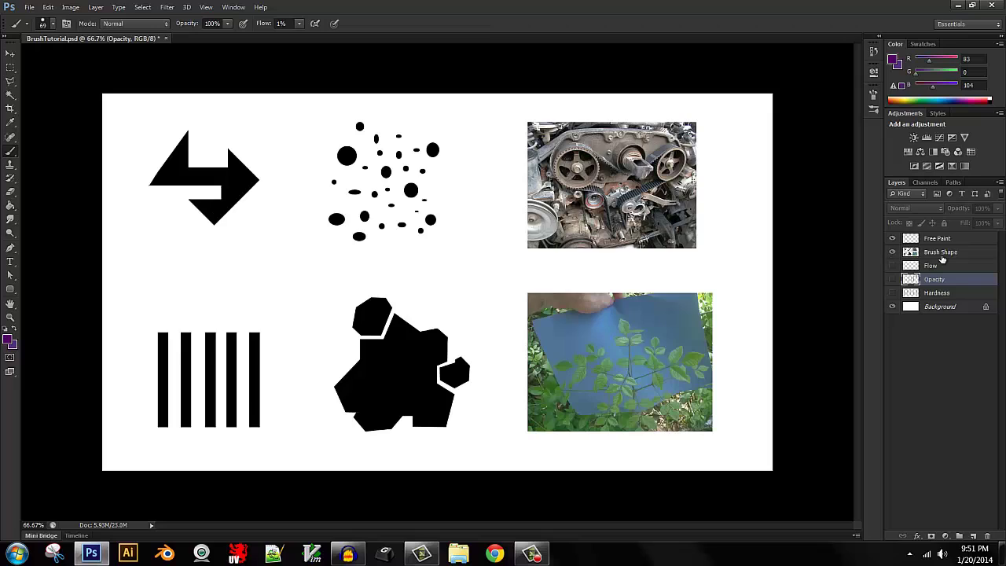
{"action": "left_click", "coordinate": [945, 256]}
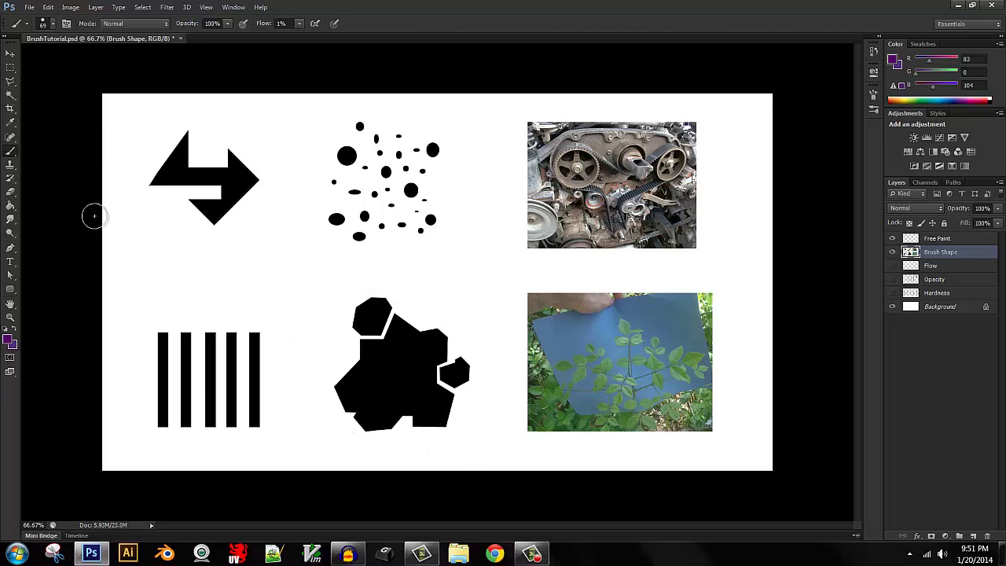
{"action": "left_click_drag", "start_coordinate": [456, 104], "coordinate": [334, 102]}
- Select the black hexagon cluster, define it as brush preset Sampled Brush 4, and deselect
{"action": "key", "text": "m"}
{"action": "left_click_drag", "start_coordinate": [308, 276], "coordinate": [495, 449]}
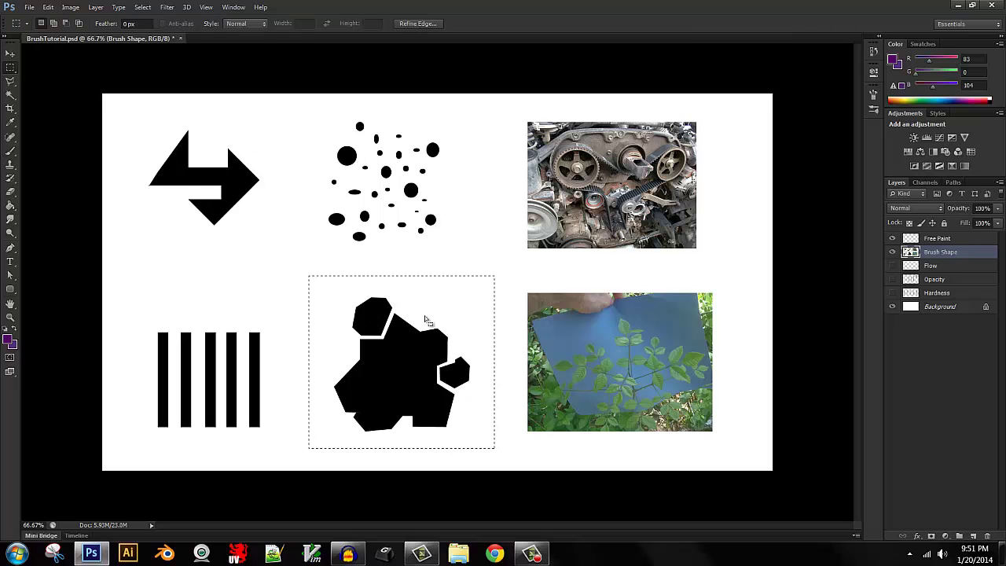
{"action": "left_click", "coordinate": [48, 7]}
{"action": "left_click", "coordinate": [114, 278]}
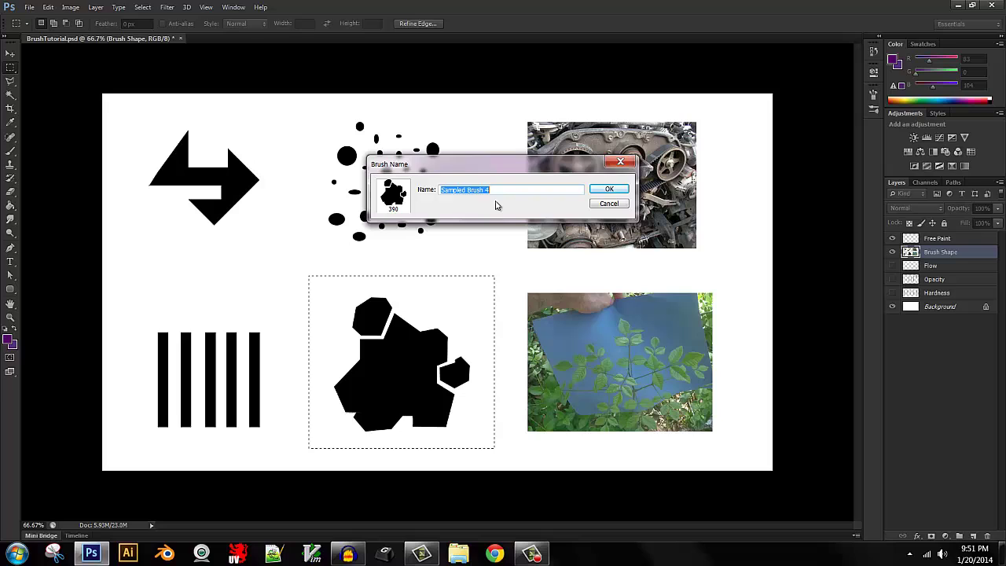
{"action": "left_click", "coordinate": [605, 191]}
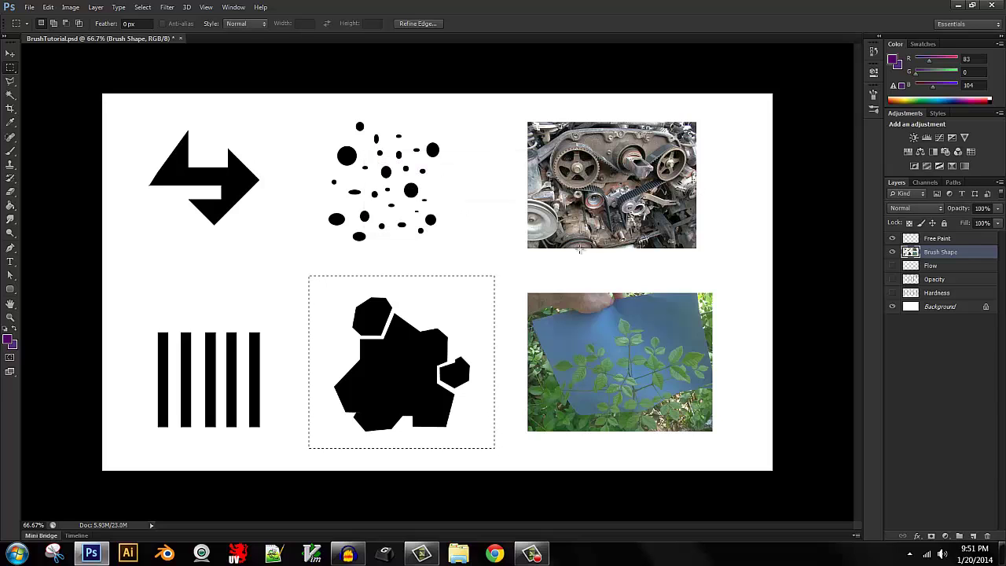
{"action": "left_click", "coordinate": [758, 269]}
- On the Free Paint layer, hide Brush Shape and paint with the Sampled Brush 4 preset
{"action": "left_click", "coordinate": [934, 239]}
{"action": "key", "text": "b"}
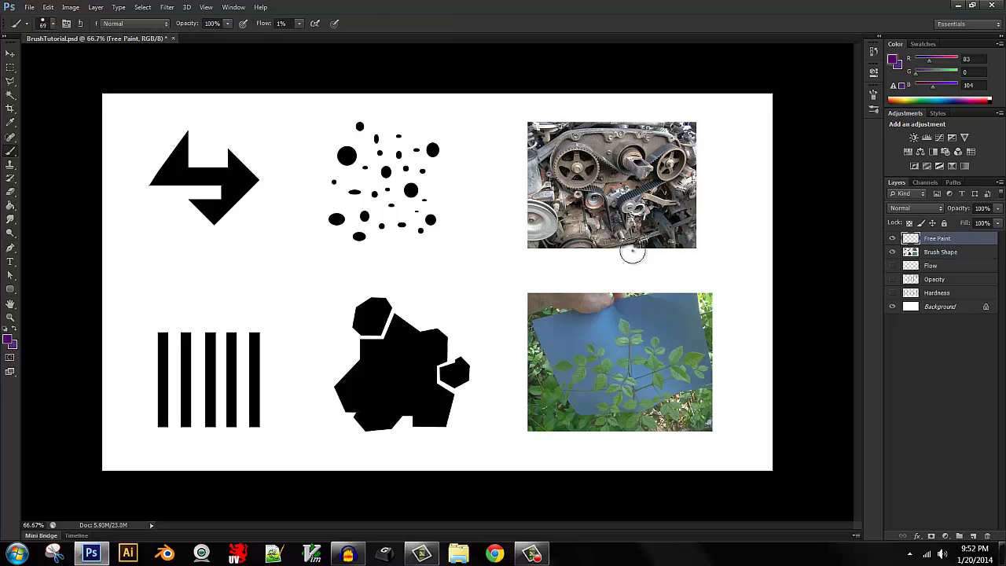
{"action": "left_click", "coordinate": [892, 251]}
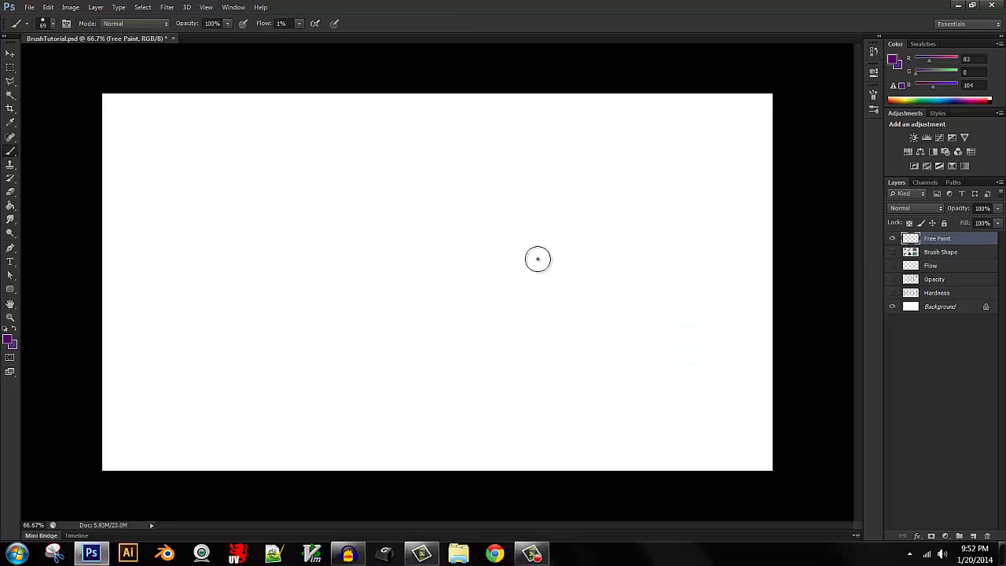
{"action": "right_click", "coordinate": [505, 225]}
{"action": "left_click", "coordinate": [699, 405]}
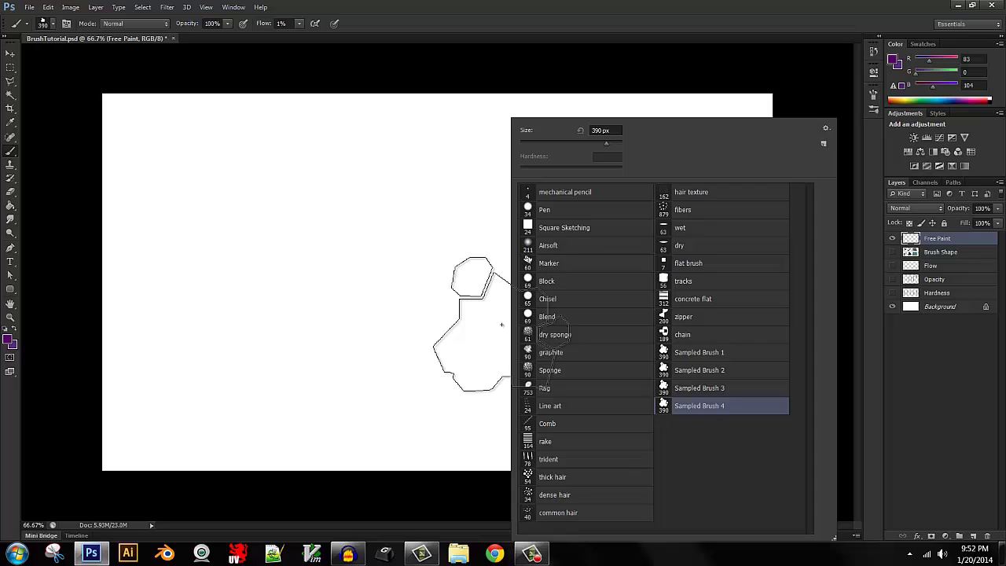
{"action": "left_click", "coordinate": [448, 260]}
- Paint a faint 1%-flow test stroke, then a solid hexagon stroke at 100% flow
{"action": "mouse_move", "coordinate": [408, 262]}
{"action": "left_mouse_down"}
{"action": "mouse_move", "coordinate": [391, 270]}
{"action": "mouse_move", "coordinate": [406, 218]}
{"action": "left_mouse_up"}
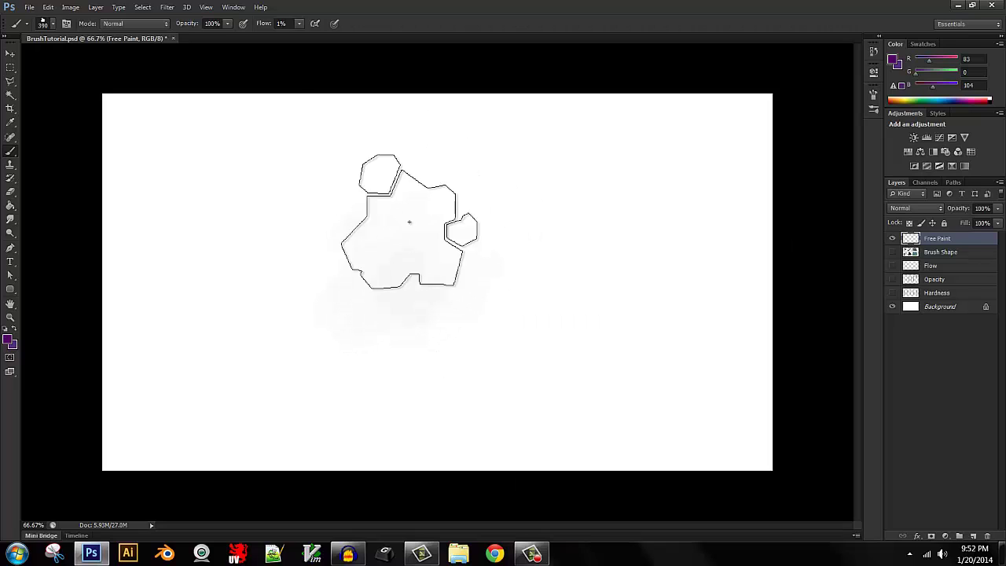
{"action": "left_click", "coordinate": [298, 23]}
{"action": "left_click_drag", "start_coordinate": [313, 35], "coordinate": [355, 35]}
{"action": "mouse_move", "coordinate": [419, 227]}
{"action": "left_mouse_down"}
{"action": "mouse_move", "coordinate": [466, 238]}
{"action": "mouse_move", "coordinate": [488, 274]}
{"action": "mouse_move", "coordinate": [404, 213]}
{"action": "left_mouse_up"}
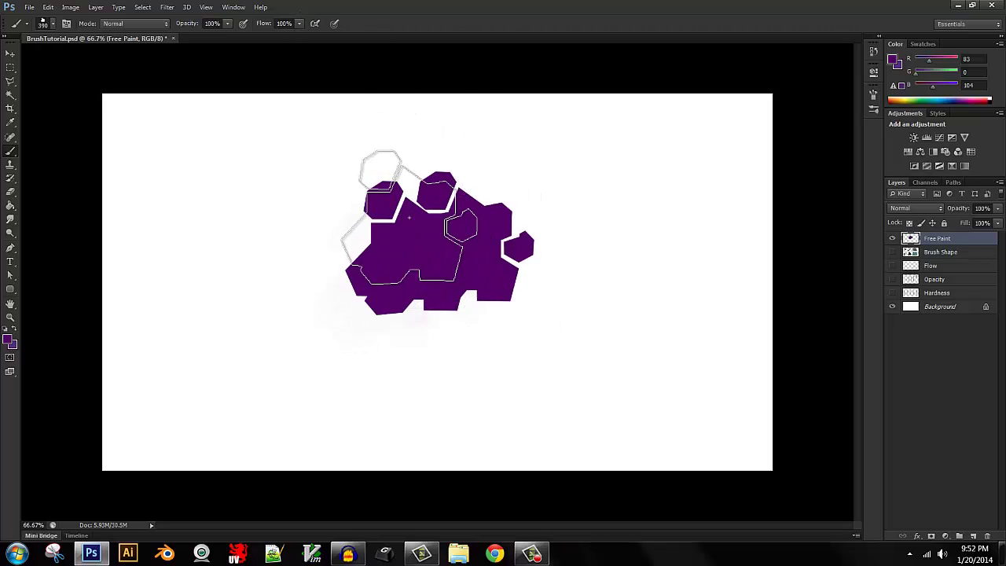
- Paint a pale reduced-opacity stroke across the top and a soft 26%-flow stroke lower right
{"action": "left_click", "coordinate": [227, 22]}
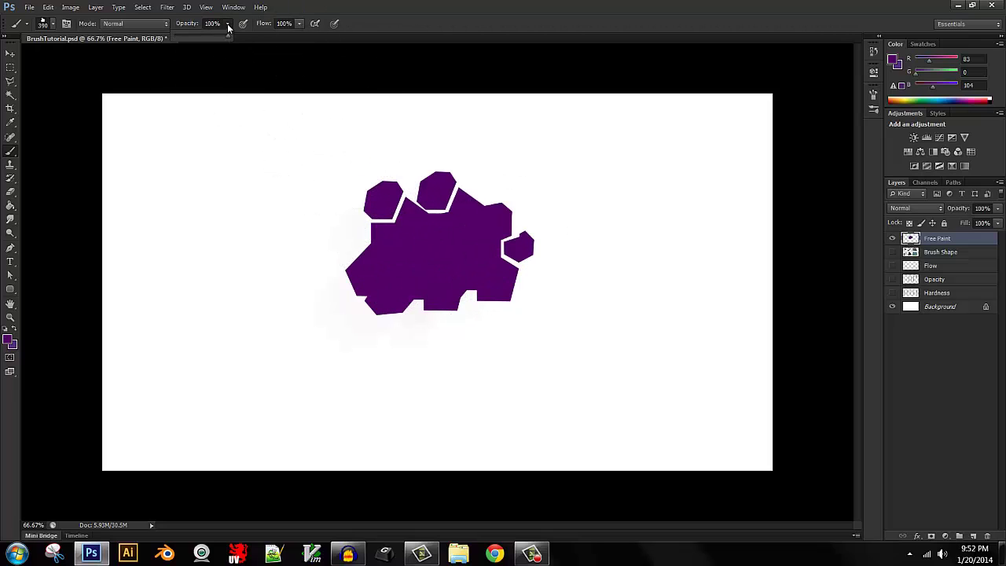
{"action": "left_click_drag", "start_coordinate": [234, 37], "coordinate": [189, 37]}
{"action": "mouse_move", "coordinate": [265, 213]}
{"action": "left_mouse_down"}
{"action": "mouse_move", "coordinate": [333, 162]}
{"action": "mouse_move", "coordinate": [449, 152]}
{"action": "mouse_move", "coordinate": [536, 172]}
{"action": "mouse_move", "coordinate": [636, 177]}
{"action": "left_mouse_up"}
{"action": "left_click", "coordinate": [228, 24]}
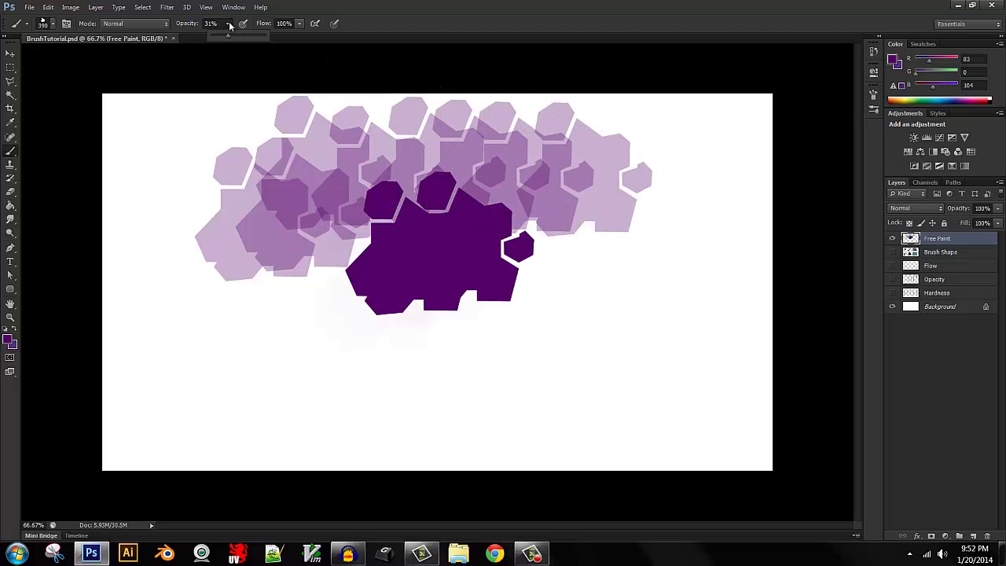
{"action": "left_click_drag", "start_coordinate": [299, 23], "coordinate": [283, 35]}
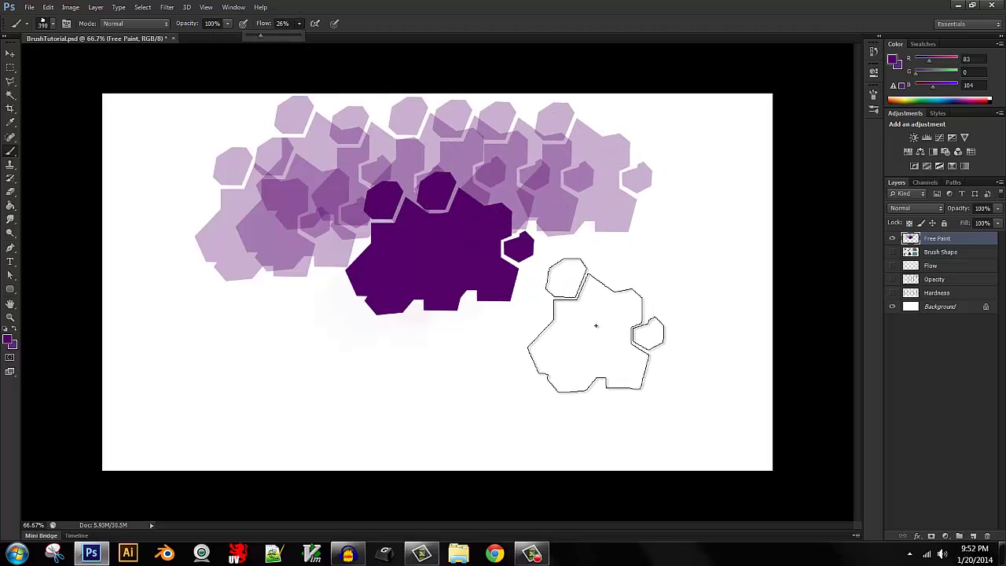
{"action": "mouse_move", "coordinate": [595, 325]}
{"action": "left_mouse_down"}
{"action": "mouse_move", "coordinate": [617, 349]}
{"action": "mouse_move", "coordinate": [595, 371]}
{"action": "mouse_move", "coordinate": [602, 359]}
{"action": "mouse_move", "coordinate": [617, 377]}
{"action": "left_mouse_up"}
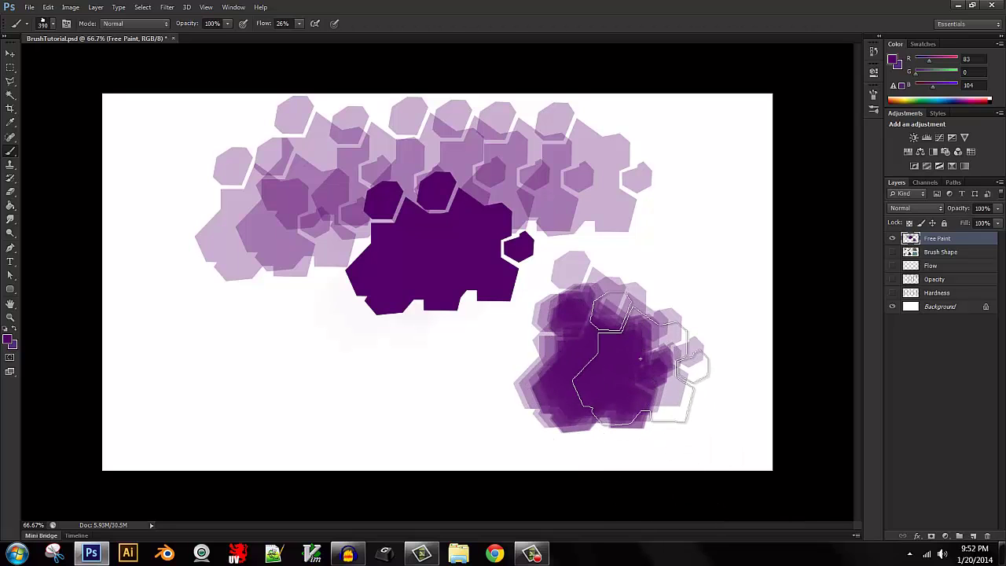
- Clear the Free Paint layer and enable Transfer and Shape Dynamics for the hexagon brush
{"action": "key", "text": "ctrl+a"}
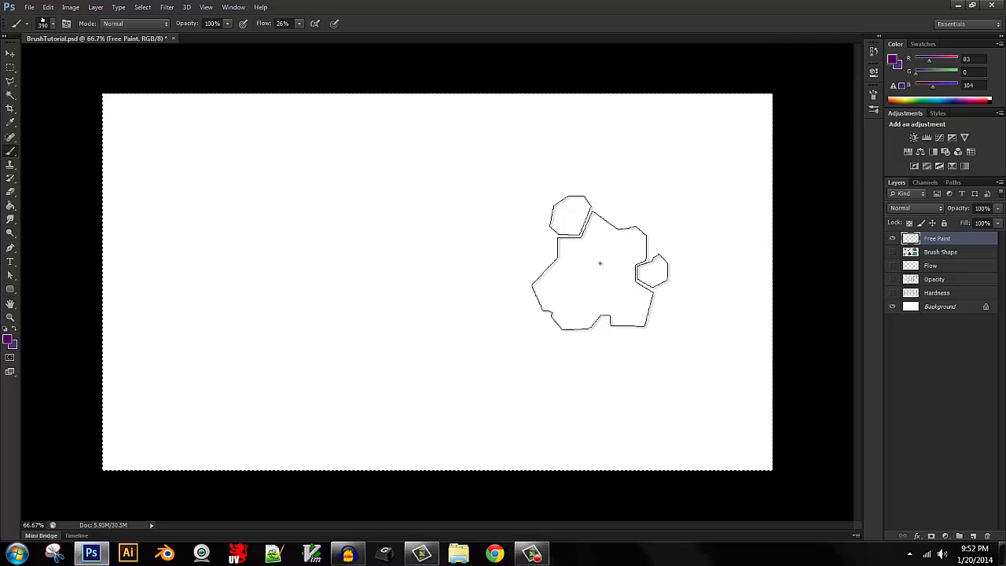
{"action": "key", "text": "ctrl"}
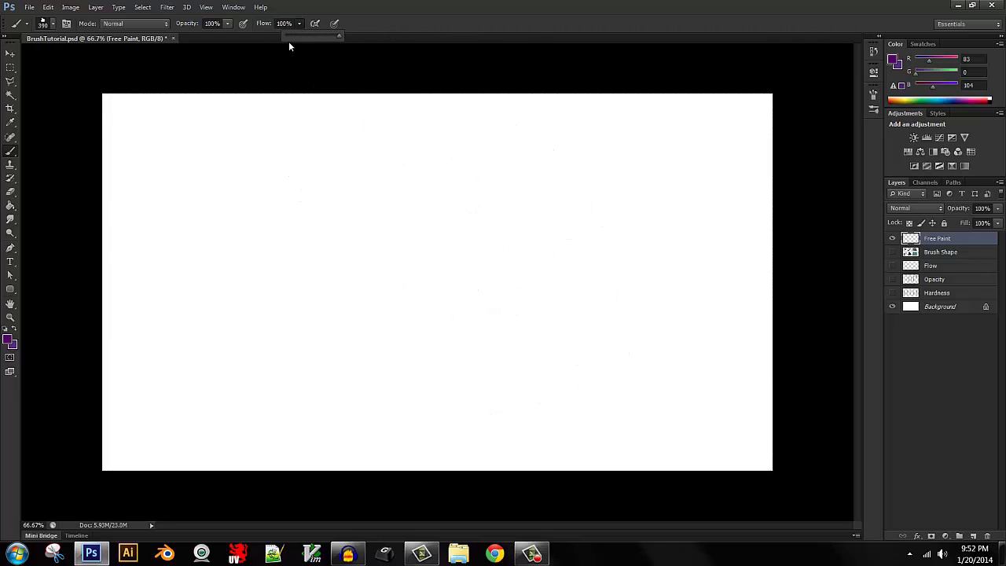
{"action": "left_click", "coordinate": [67, 24]}
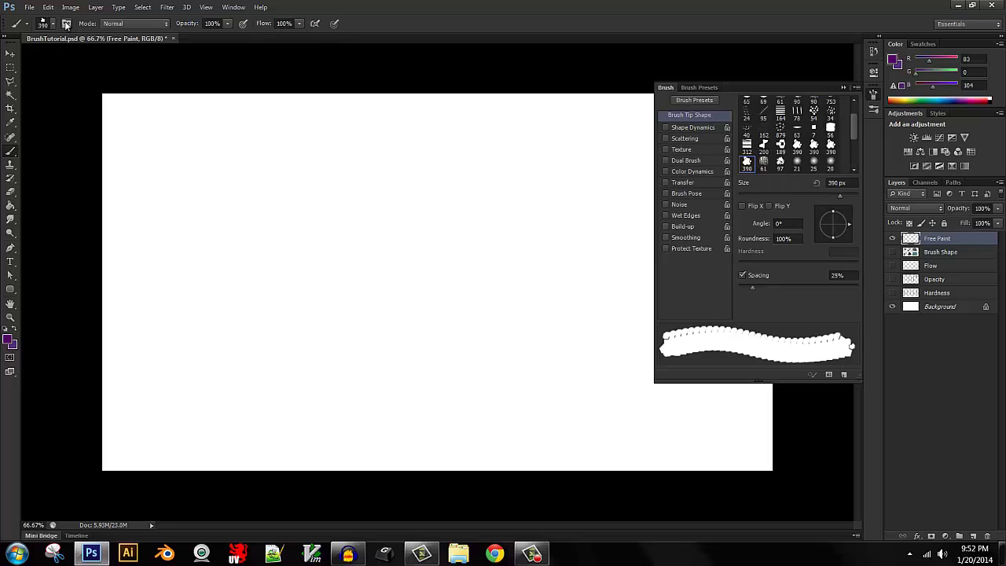
{"action": "left_click", "coordinate": [666, 183]}
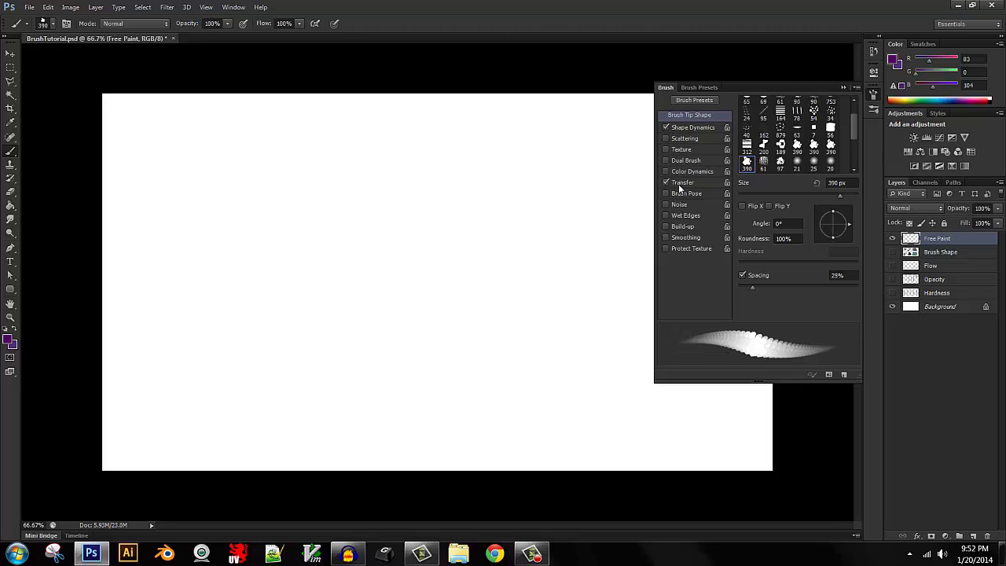
{"action": "left_click", "coordinate": [691, 128]}
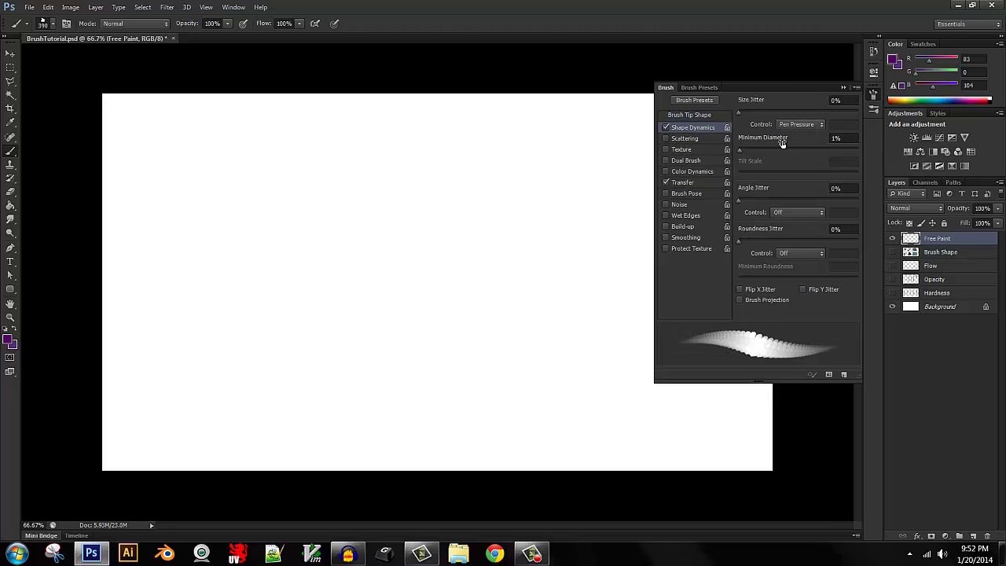
{"action": "scroll", "coordinate": [791, 129], "scroll_direction": "up", "scroll_amount": 1}
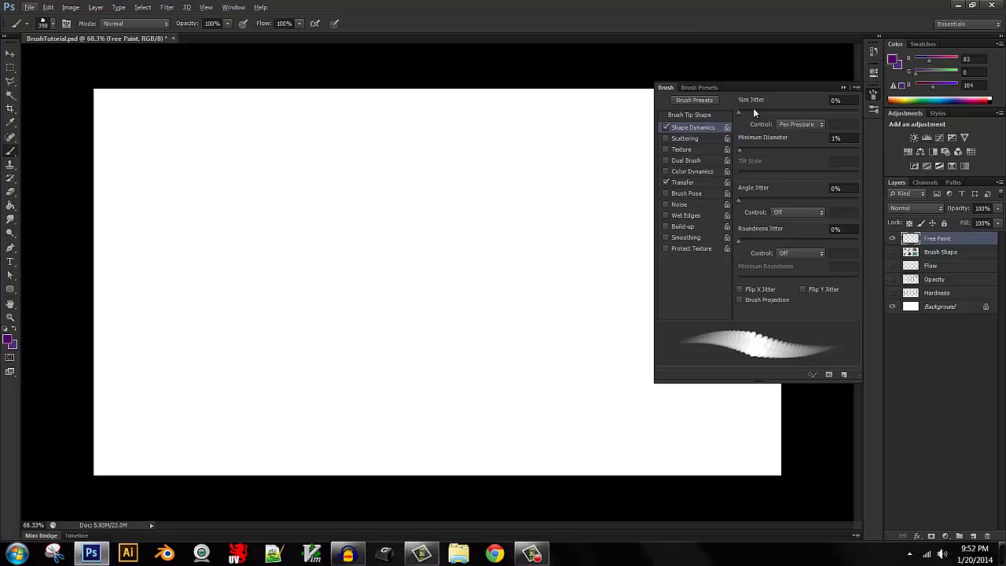
- Set Transfer opacity to Pen Pressure and paint an S-curve fading from pale to deep purple
{"action": "left_click", "coordinate": [697, 182]}
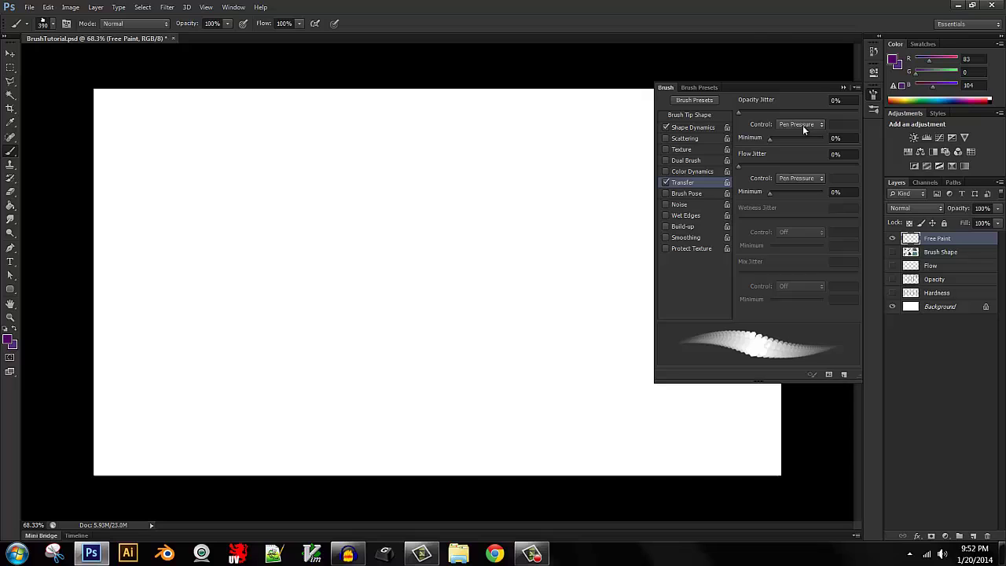
{"action": "left_click", "coordinate": [803, 124]}
{"action": "left_click", "coordinate": [768, 94]}
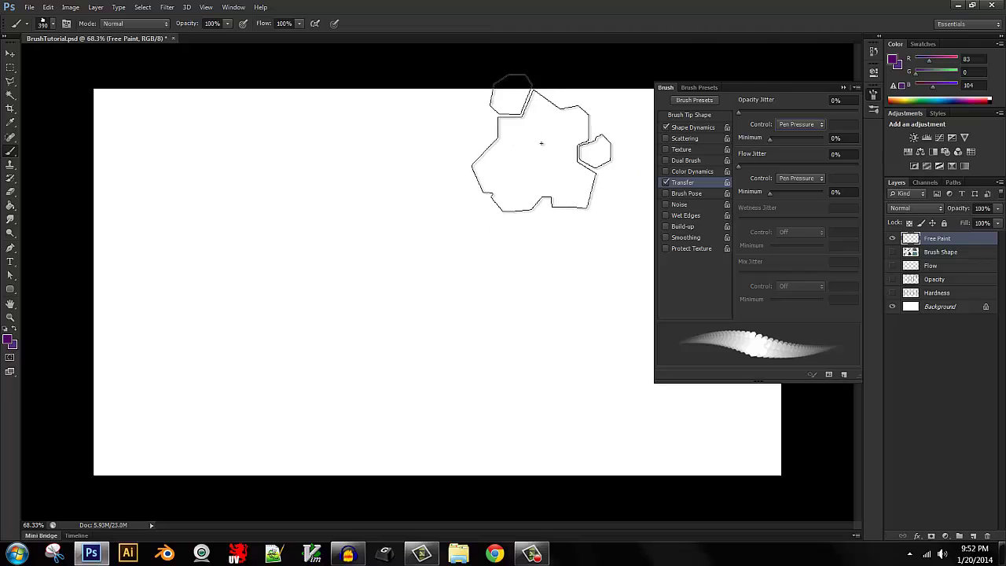
{"action": "mouse_move", "coordinate": [546, 148]}
{"action": "left_mouse_down"}
{"action": "mouse_move", "coordinate": [472, 179]}
{"action": "mouse_move", "coordinate": [302, 155]}
{"action": "mouse_move", "coordinate": [237, 175]}
{"action": "mouse_move", "coordinate": [206, 211]}
{"action": "mouse_move", "coordinate": [204, 252]}
{"action": "mouse_move", "coordinate": [231, 277]}
{"action": "mouse_move", "coordinate": [281, 288]}
{"action": "mouse_move", "coordinate": [475, 241]}
{"action": "mouse_move", "coordinate": [533, 250]}
{"action": "mouse_move", "coordinate": [560, 285]}
{"action": "mouse_move", "coordinate": [555, 321]}
{"action": "mouse_move", "coordinate": [524, 355]}
{"action": "mouse_move", "coordinate": [460, 381]}
{"action": "mouse_move", "coordinate": [255, 343]}
{"action": "mouse_move", "coordinate": [164, 375]}
{"action": "mouse_move", "coordinate": [115, 442]}
{"action": "mouse_move", "coordinate": [90, 515]}
{"action": "left_mouse_up"}
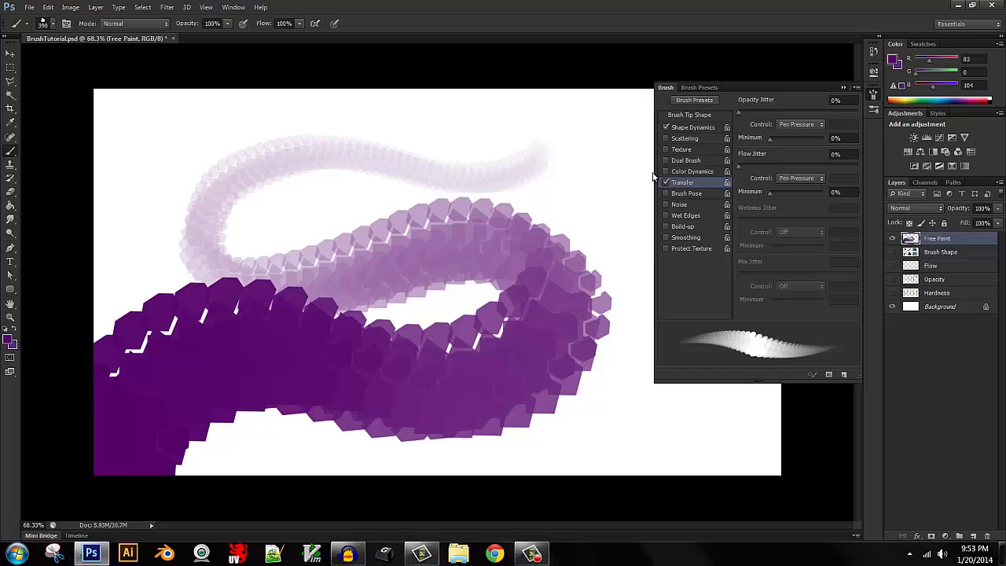
- Turn on Color Dynamics with 7% brightness jitter and paint a sweeping mottled-purple stroke
{"action": "left_click", "coordinate": [684, 172]}
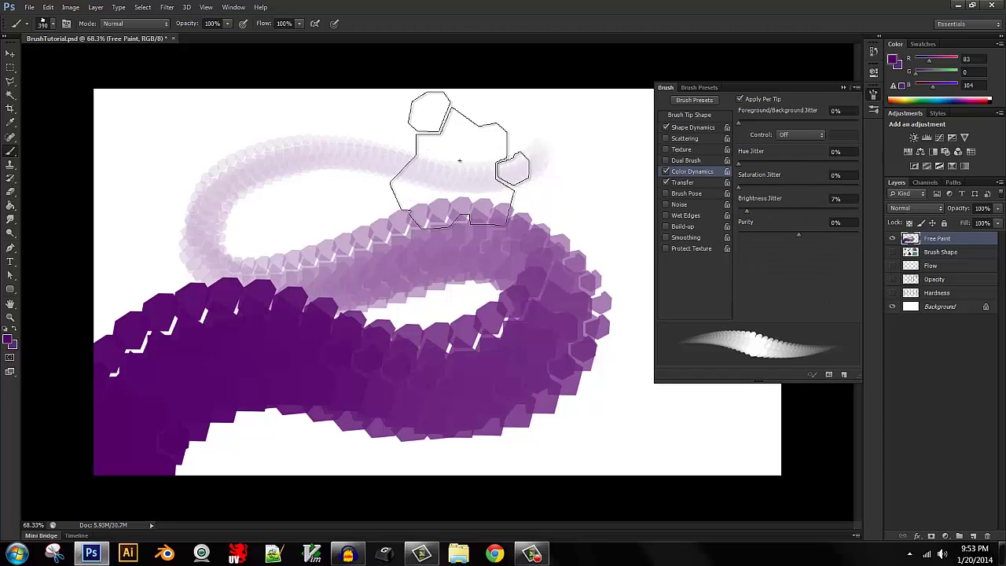
{"action": "mouse_move", "coordinate": [221, 195]}
{"action": "left_mouse_down"}
{"action": "mouse_move", "coordinate": [185, 245]}
{"action": "mouse_move", "coordinate": [263, 276]}
{"action": "mouse_move", "coordinate": [490, 221]}
{"action": "mouse_move", "coordinate": [574, 255]}
{"action": "mouse_move", "coordinate": [601, 304]}
{"action": "mouse_move", "coordinate": [559, 354]}
{"action": "mouse_move", "coordinate": [509, 383]}
{"action": "mouse_move", "coordinate": [428, 387]}
{"action": "mouse_move", "coordinate": [298, 344]}
{"action": "mouse_move", "coordinate": [244, 342]}
{"action": "mouse_move", "coordinate": [179, 361]}
{"action": "mouse_move", "coordinate": [140, 398]}
{"action": "mouse_move", "coordinate": [105, 499]}
{"action": "mouse_move", "coordinate": [67, 495]}
{"action": "left_mouse_up"}
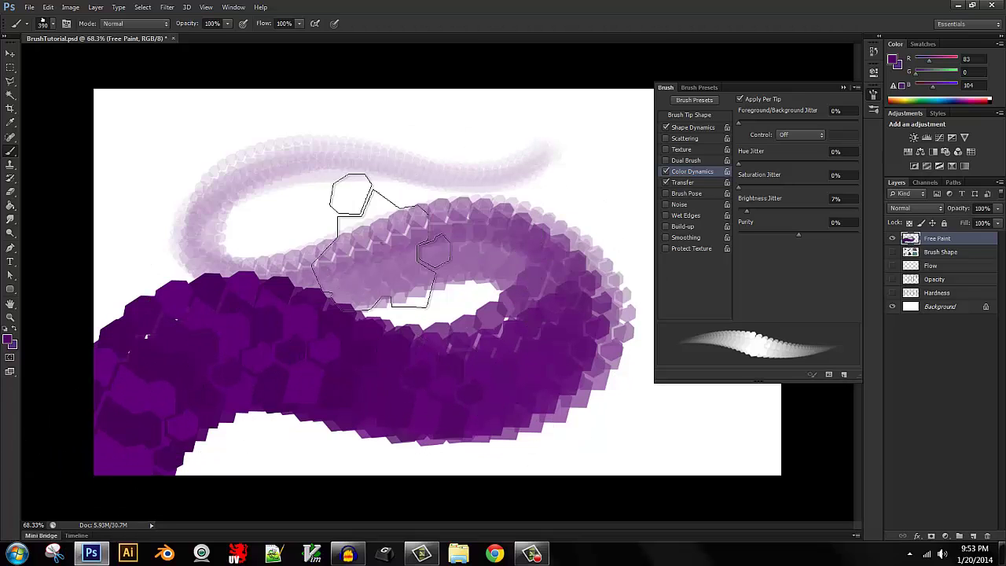